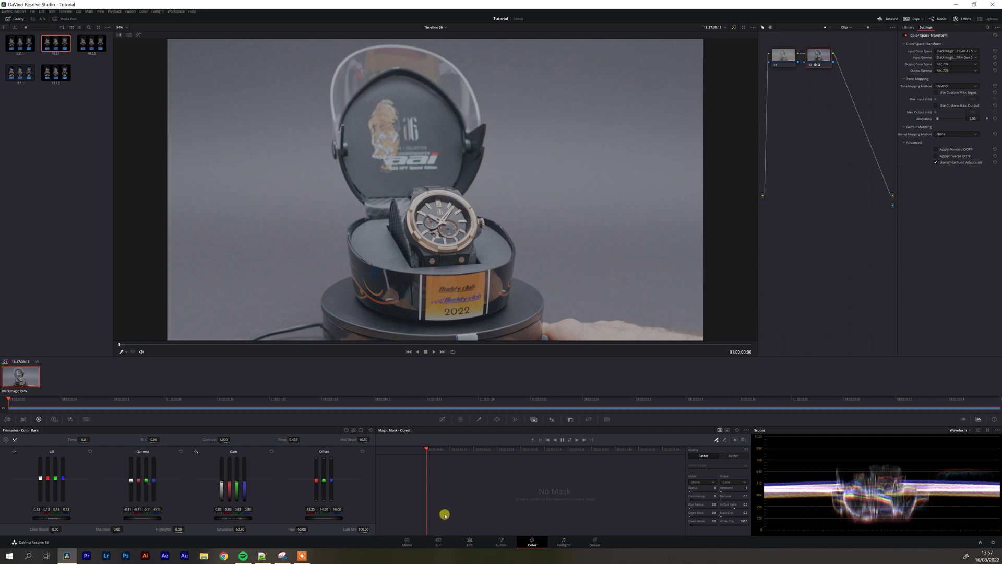
Add serial node 03 after node 02 on the Color page.
{"action": "left_click", "coordinate": [468, 541]}
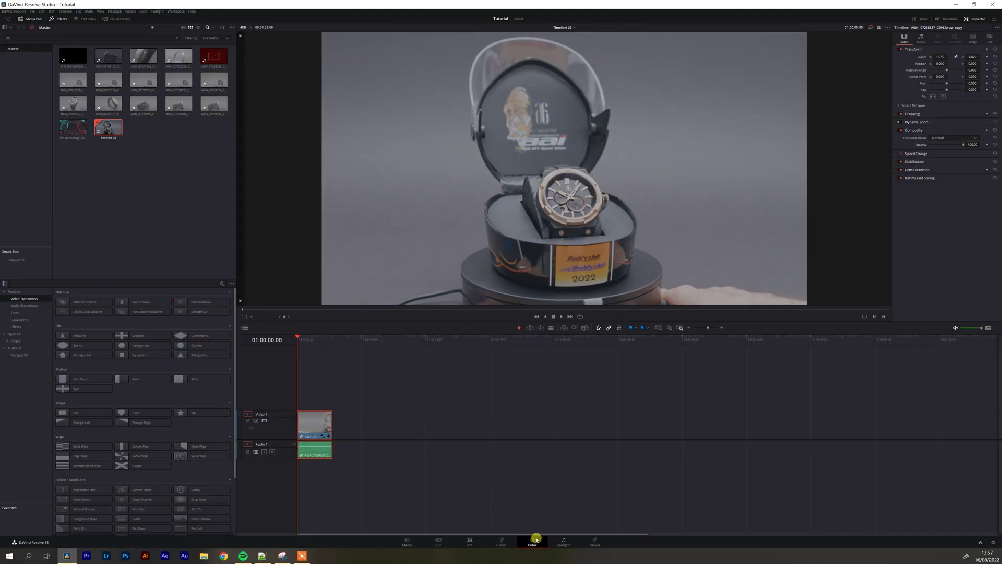
{"action": "left_click", "coordinate": [531, 539]}
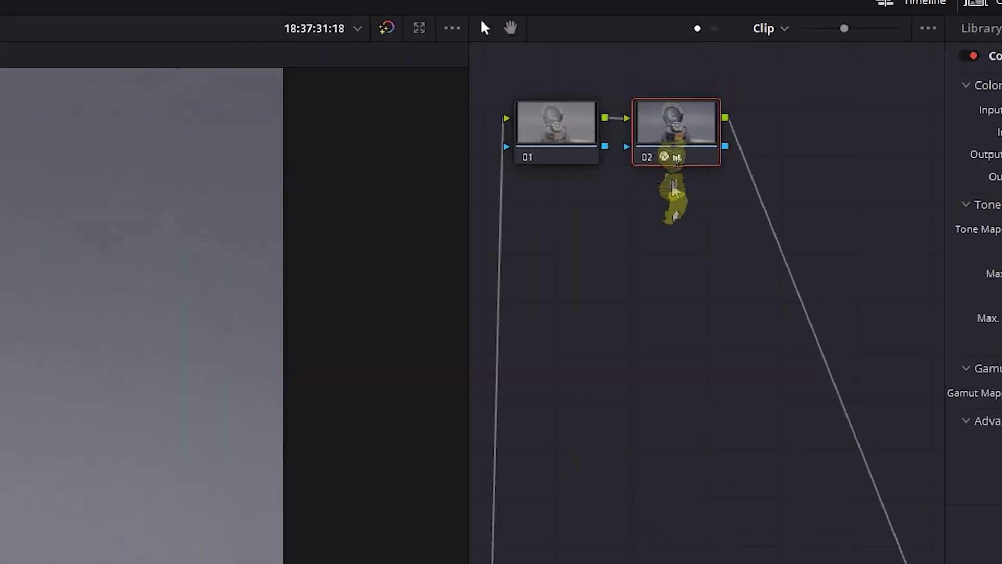
{"action": "key", "text": "alt+s"}
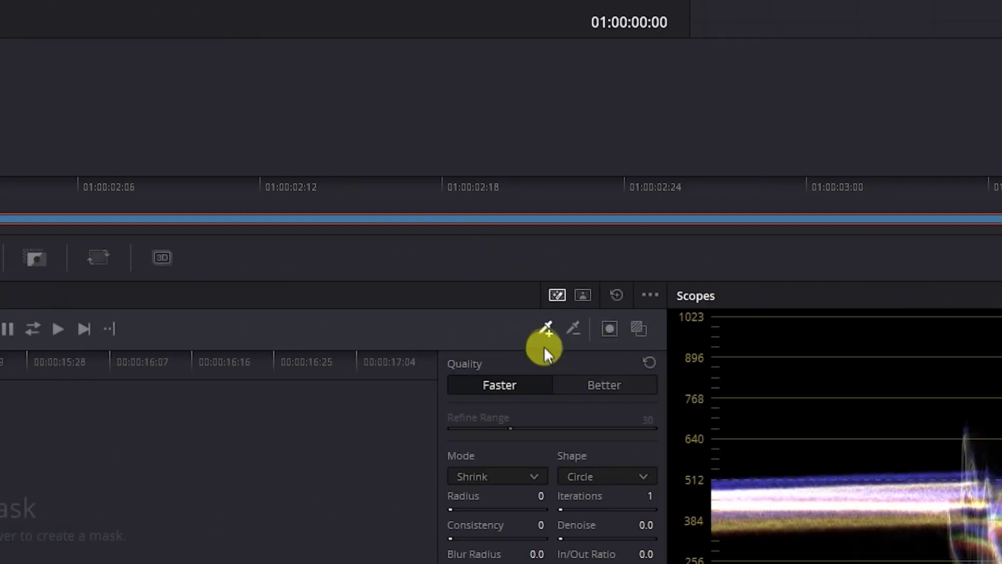
Paint a Magic Mask stroke over the watch and case, show the mask overlay, and start tracking forward.
{"action": "left_click", "coordinate": [546, 329]}
{"action": "mouse_move", "coordinate": [395, 54]}
{"action": "left_mouse_down"}
{"action": "mouse_move", "coordinate": [461, 262]}
{"action": "mouse_move", "coordinate": [466, 311]}
{"action": "left_mouse_up"}
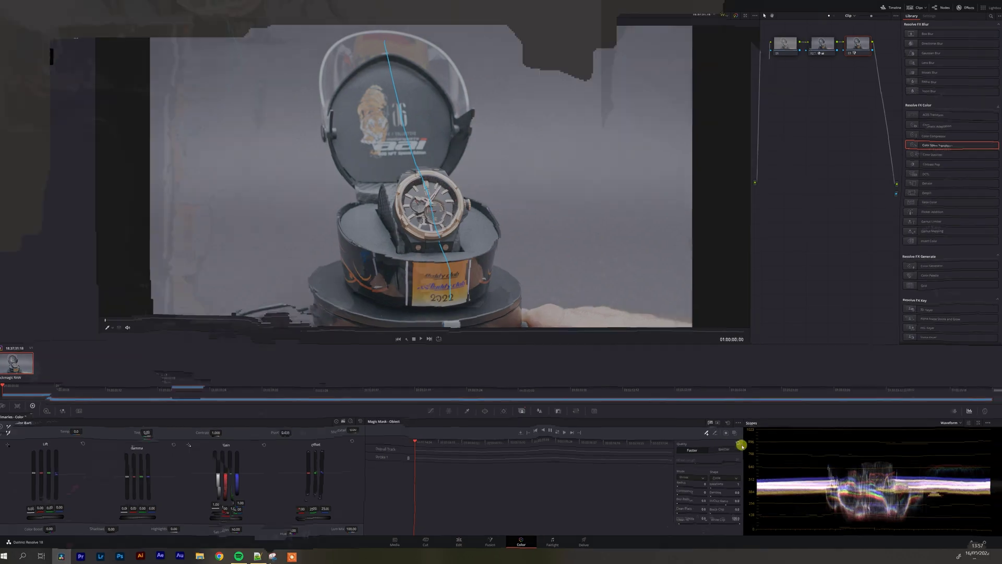
{"action": "left_click", "coordinate": [743, 440]}
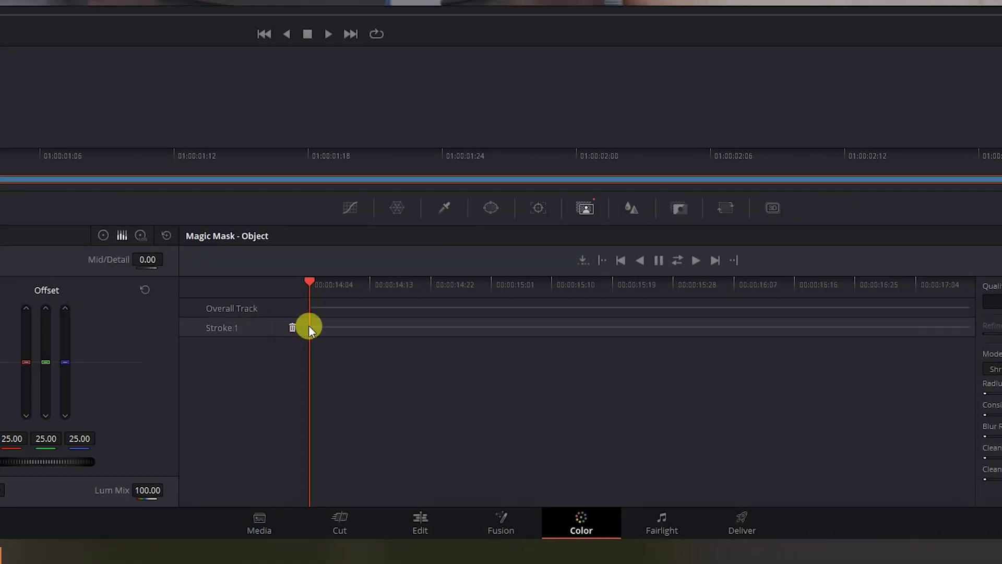
{"action": "left_click", "coordinate": [696, 261]}
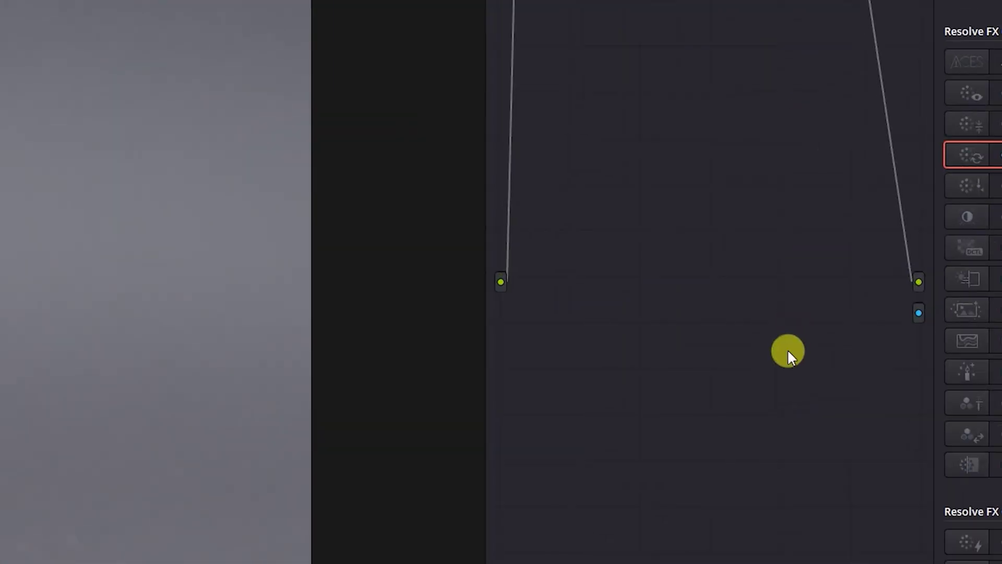
Feed node 03's Magic Mask key into a new alpha output, then add node 04.
{"action": "right_click", "coordinate": [813, 166]}
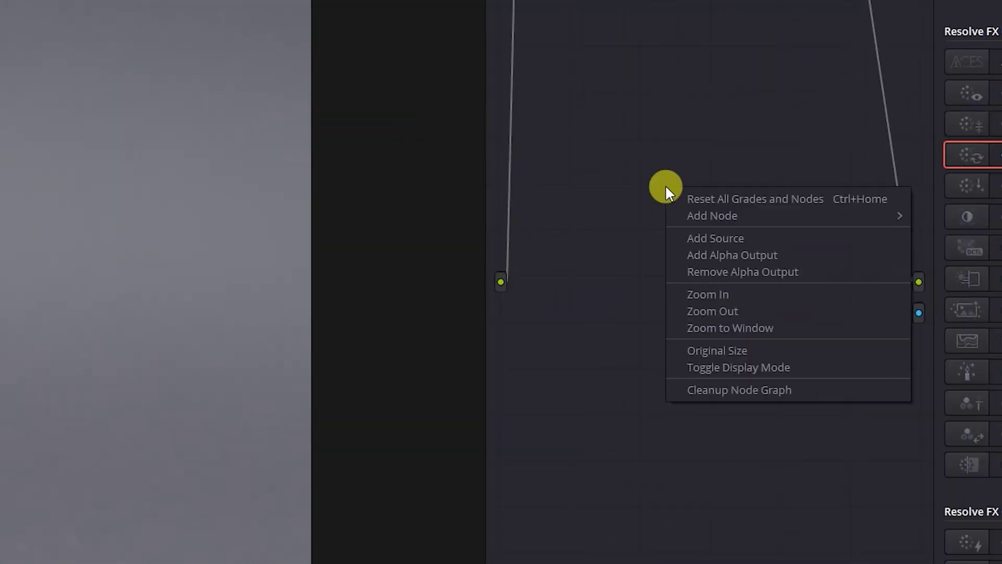
{"action": "left_click", "coordinate": [705, 256]}
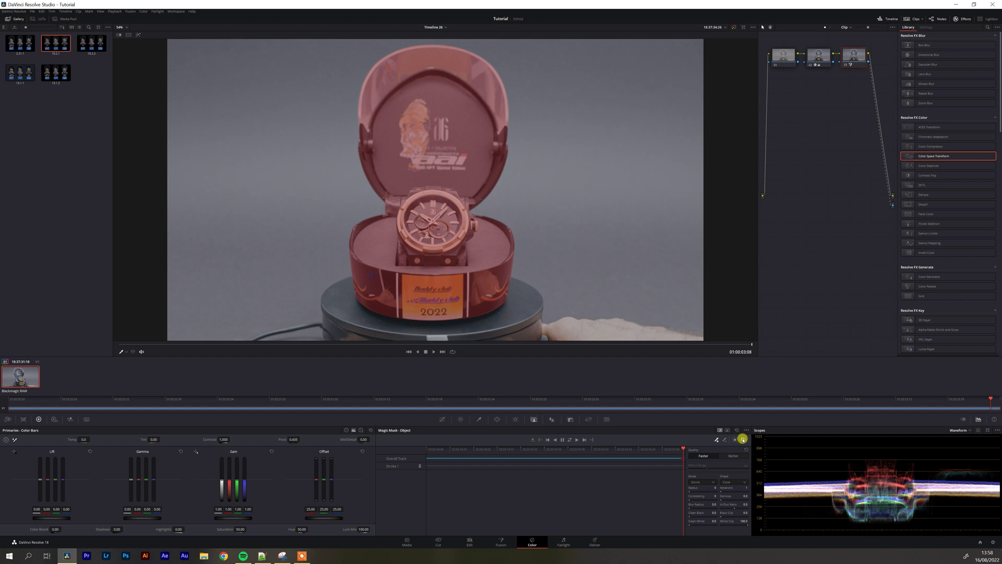
{"action": "left_click", "coordinate": [743, 439]}
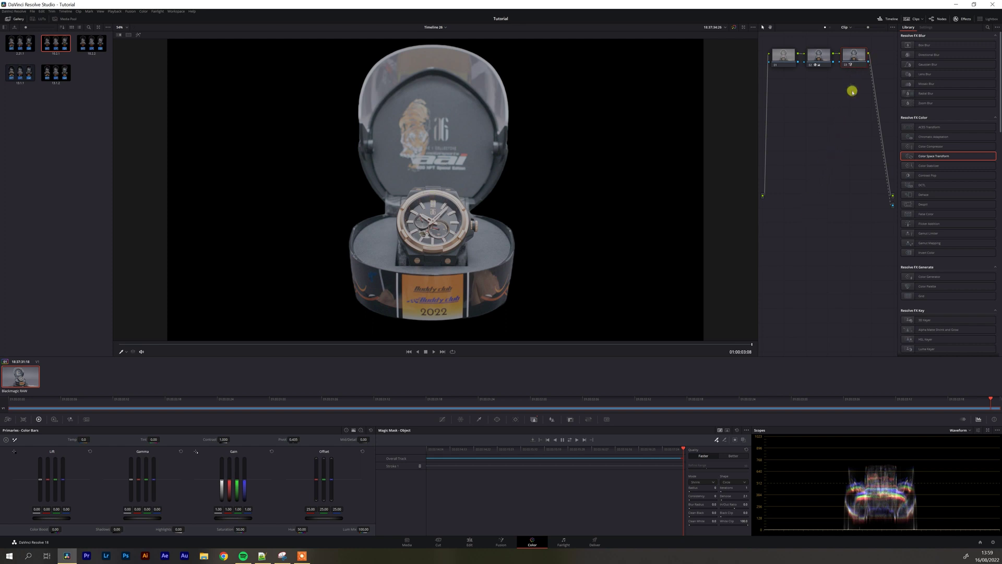
{"action": "key", "text": "alt+s"}
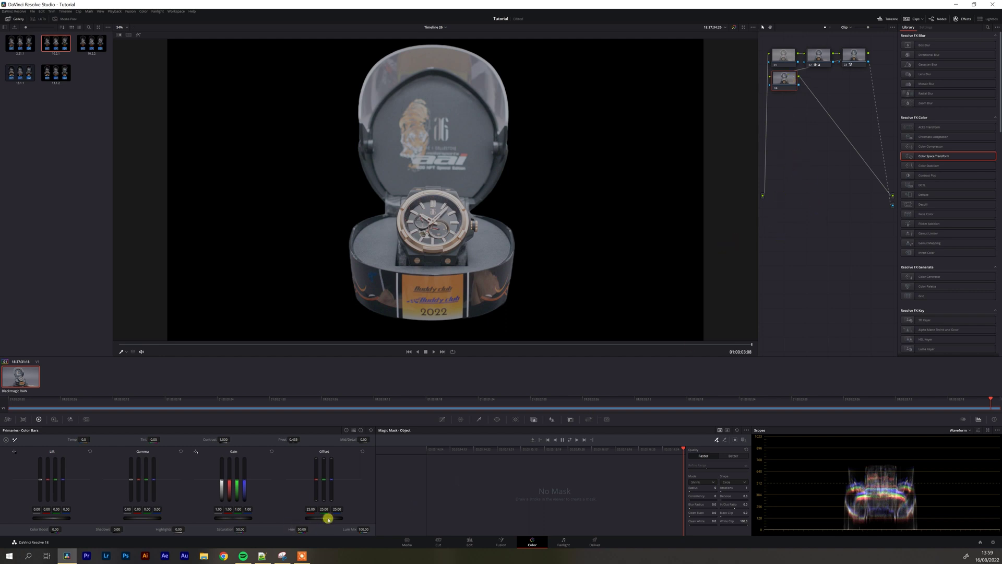
Lower node 04's Offset to 21.00, review nodes 01 and 02, and scrub the mask back to the start.
{"action": "left_click_drag", "start_coordinate": [329, 519], "coordinate": [313, 519]}
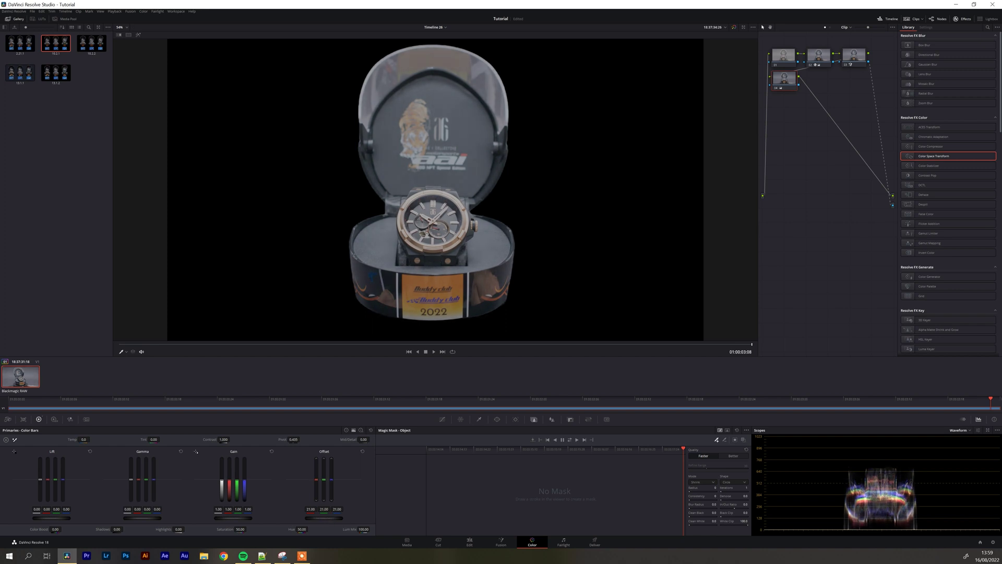
{"action": "left_click", "coordinate": [819, 56]}
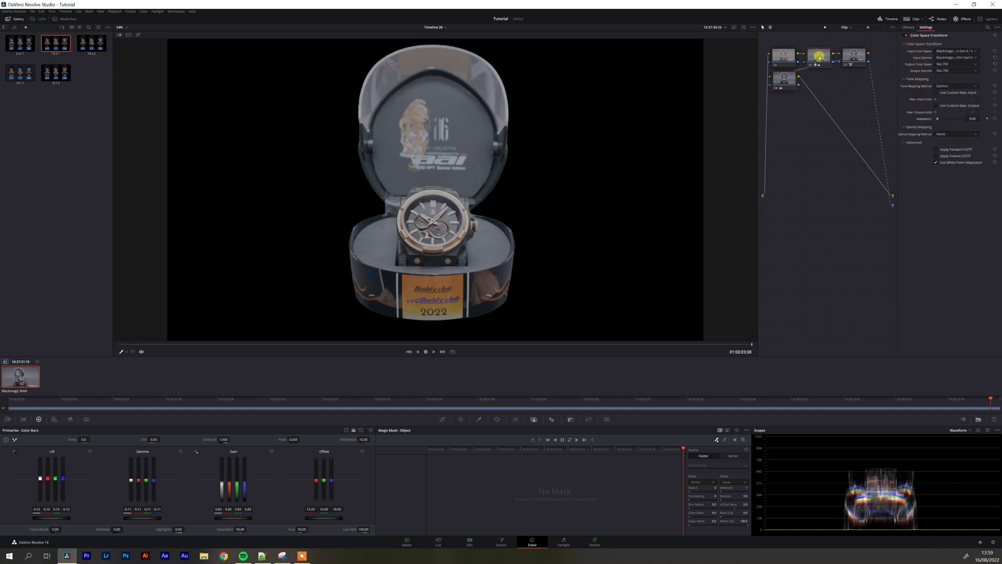
{"action": "left_click", "coordinate": [774, 54]}
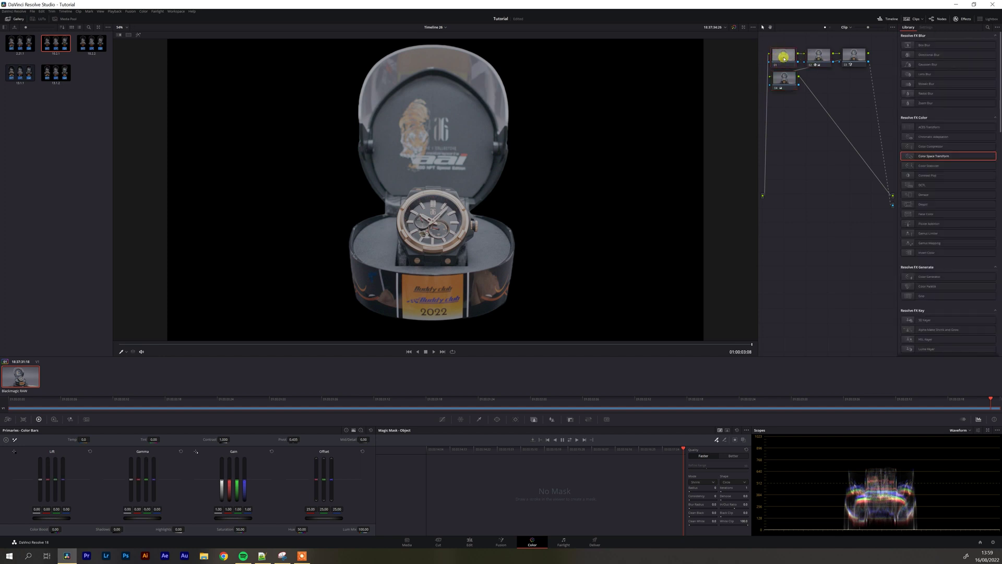
{"action": "left_click", "coordinate": [825, 54]}
{"action": "left_click", "coordinate": [784, 56]}
{"action": "left_click_drag", "start_coordinate": [651, 448], "coordinate": [390, 451]}
{"action": "left_click_drag", "start_coordinate": [455, 452], "coordinate": [421, 457]}
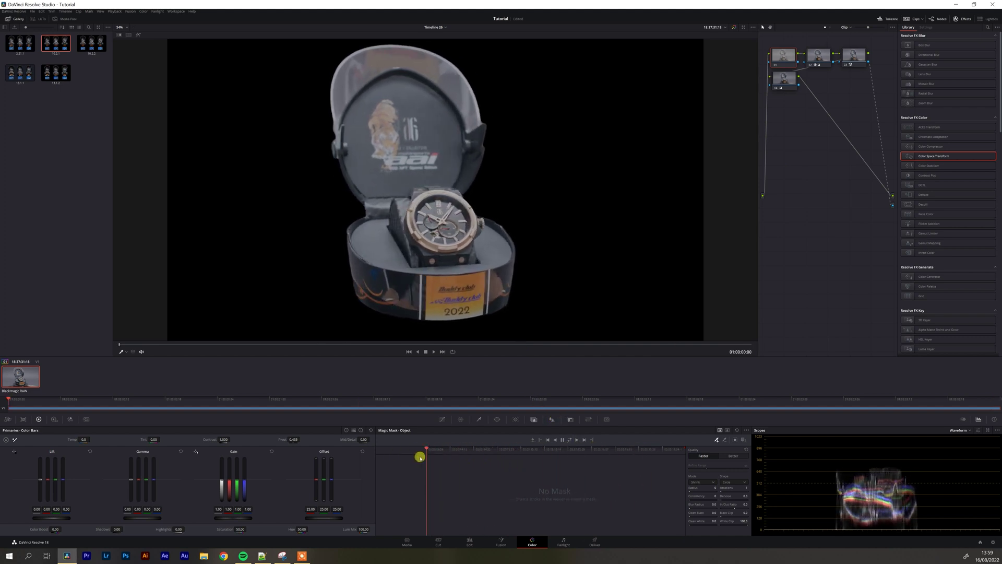
On the Edit page, shrink the clip's Inspector Zoom from 1.070 to 0.900.
{"action": "left_click", "coordinate": [471, 541]}
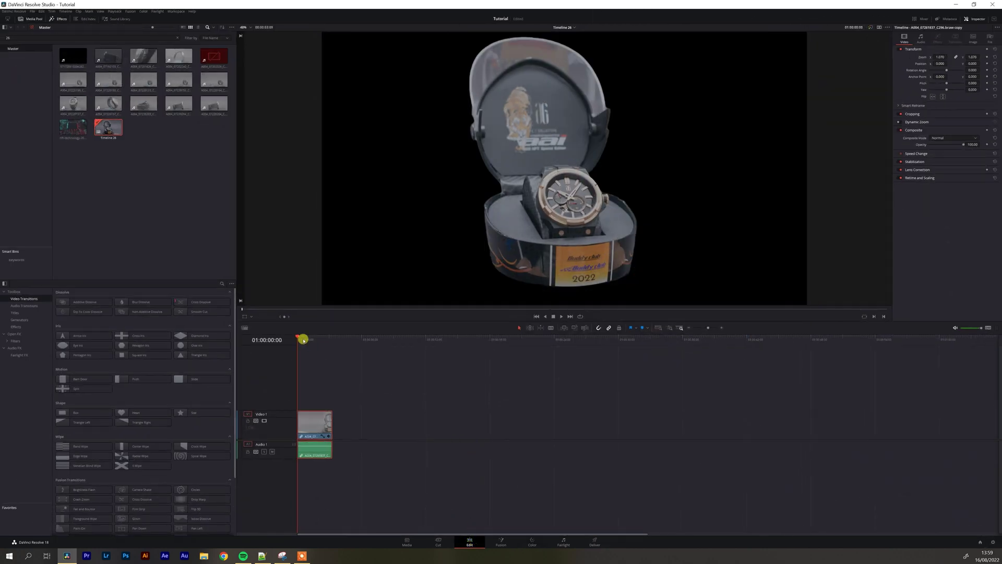
{"action": "left_click", "coordinate": [306, 336]}
{"action": "left_click_drag", "start_coordinate": [306, 337], "coordinate": [309, 337]}
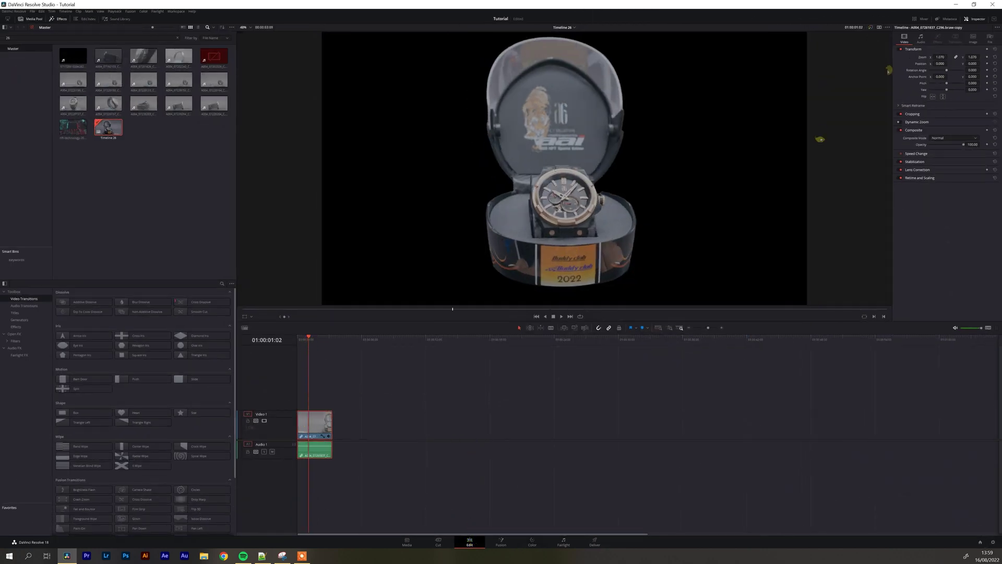
{"action": "left_click_drag", "start_coordinate": [940, 57], "coordinate": [935, 58]}
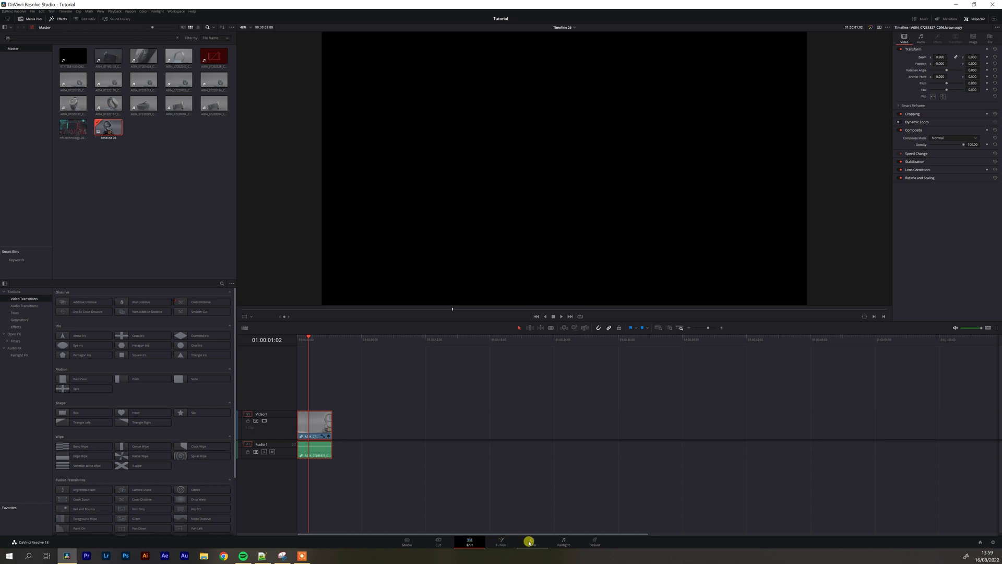
Check node 03's mask track on the Color page, then return to the Edit page.
{"action": "left_click", "coordinate": [531, 543]}
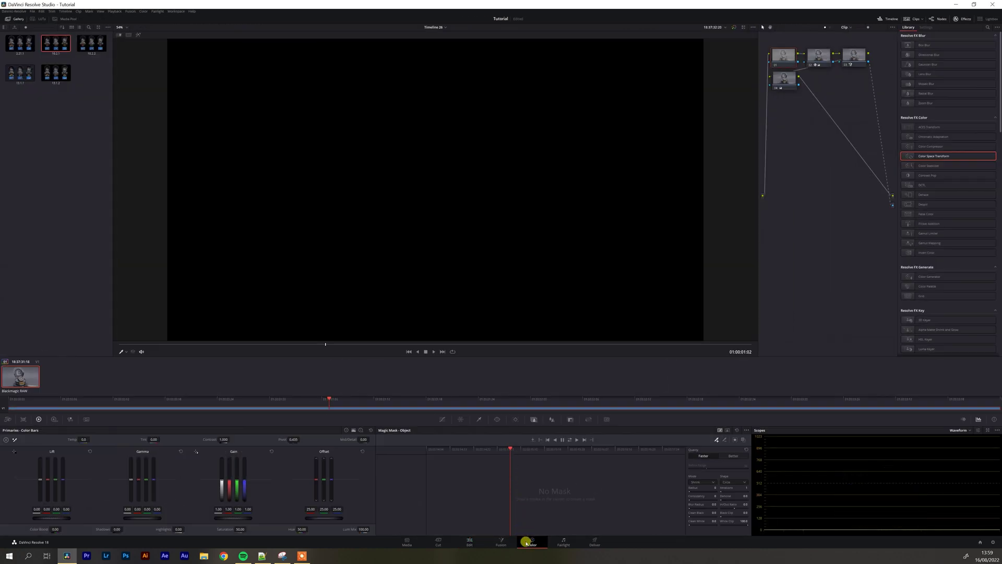
{"action": "left_click", "coordinate": [853, 55]}
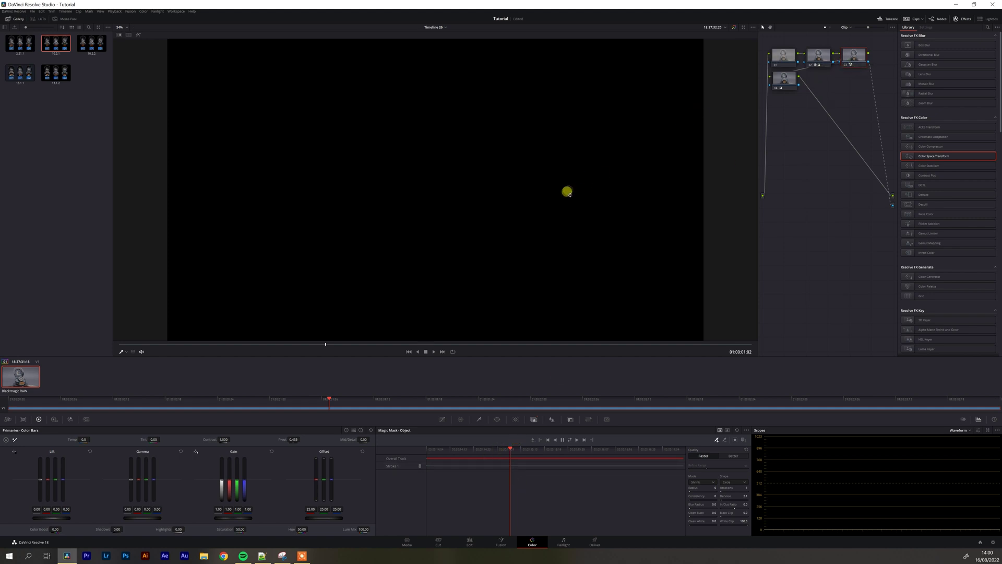
{"action": "left_click", "coordinate": [469, 541]}
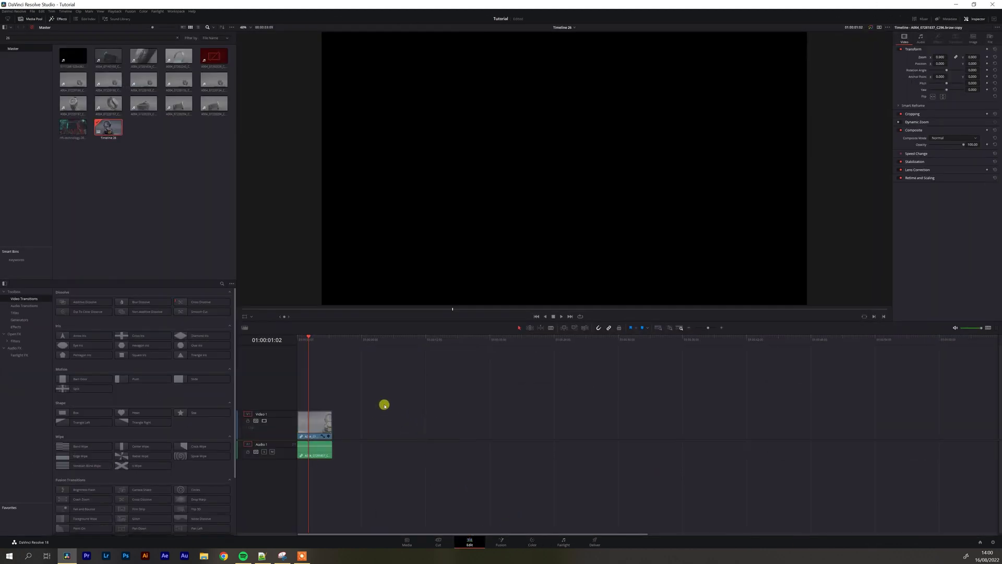
Select the watch clip and restore its Inspector Zoom to 1.070, then return to Color.
{"action": "left_click", "coordinate": [320, 431]}
{"action": "left_click_drag", "start_coordinate": [929, 59], "coordinate": [937, 57]}
{"action": "left_click", "coordinate": [532, 541]}
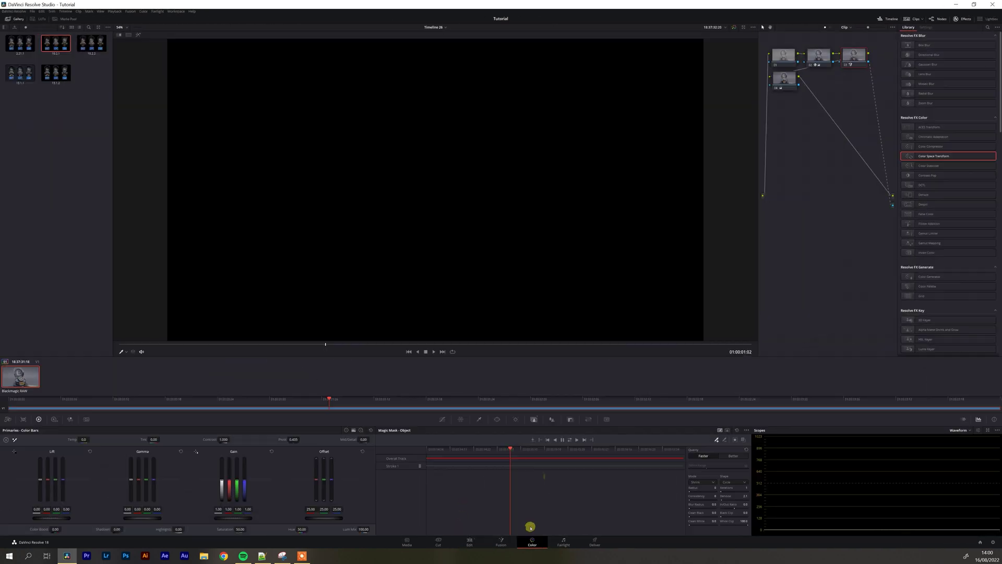
Scrub the Magic Mask timeline back to the clip start and jump to the tracked range's end.
{"action": "left_click_drag", "start_coordinate": [510, 448], "coordinate": [402, 447]}
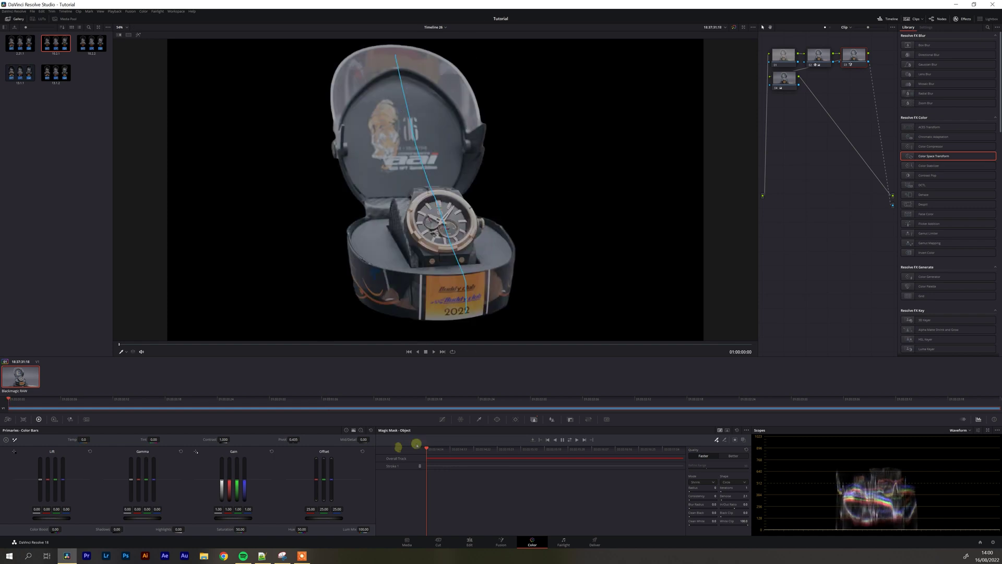
{"action": "left_click", "coordinate": [474, 449]}
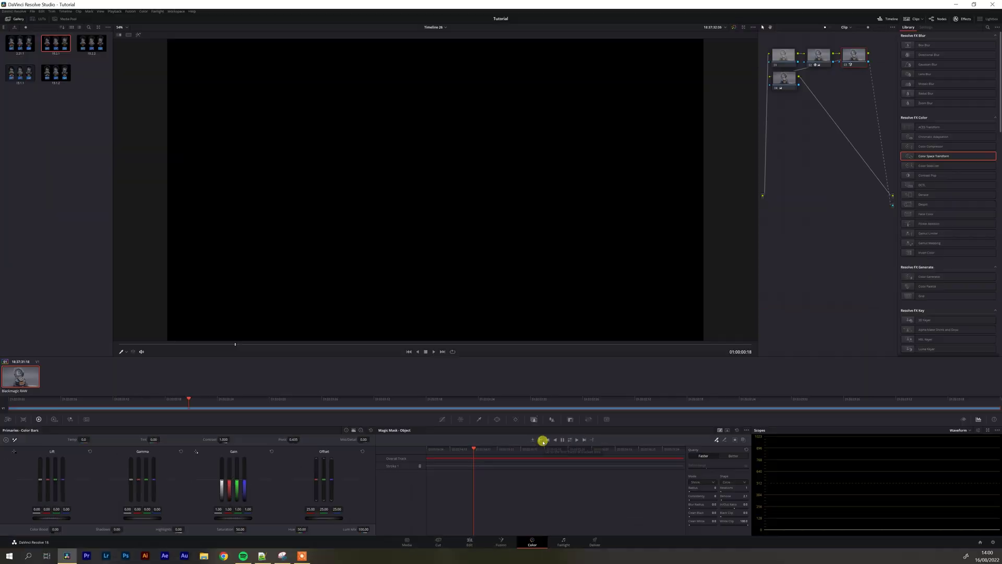
{"action": "left_click", "coordinate": [696, 218]}
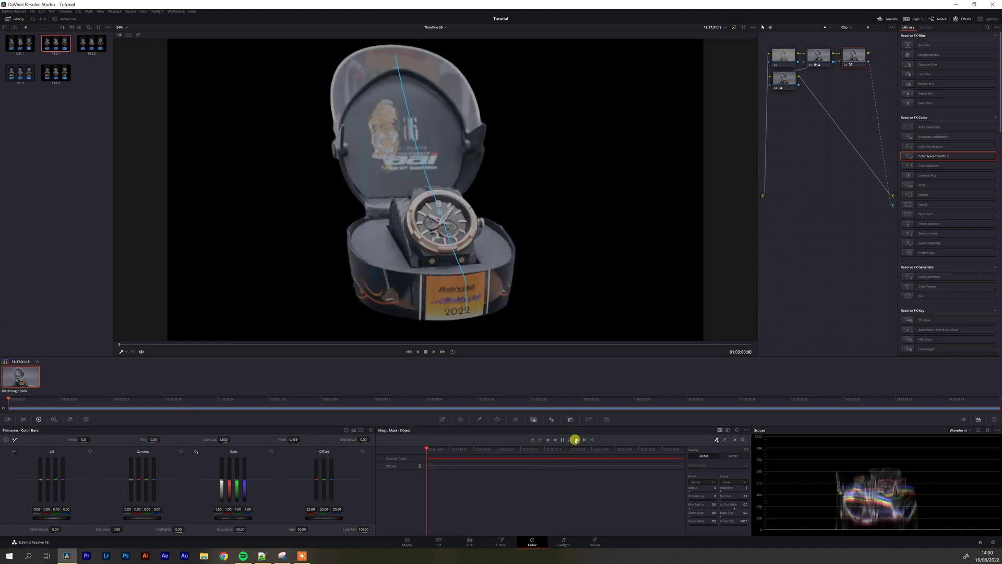
Track the Magic Mask forward again, review an earlier frame, and return to the Edit page.
{"action": "left_click", "coordinate": [575, 440]}
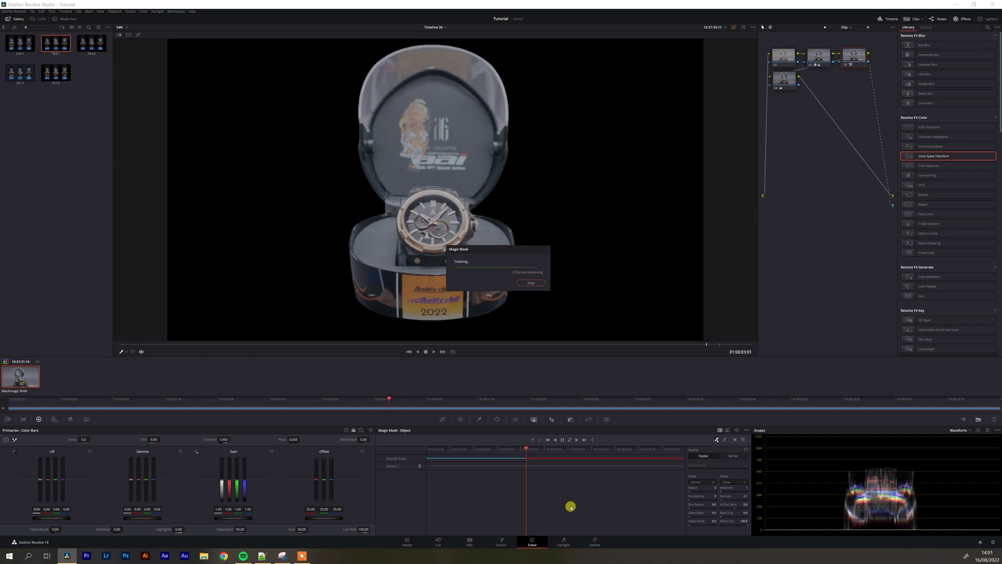
{"action": "left_click_drag", "start_coordinate": [499, 451], "coordinate": [408, 461]}
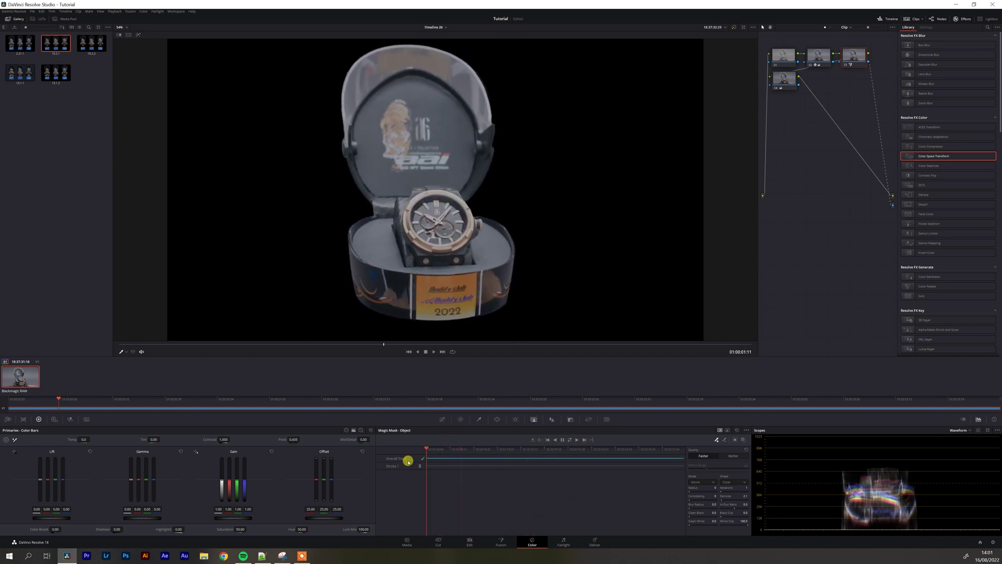
{"action": "left_click", "coordinate": [468, 543]}
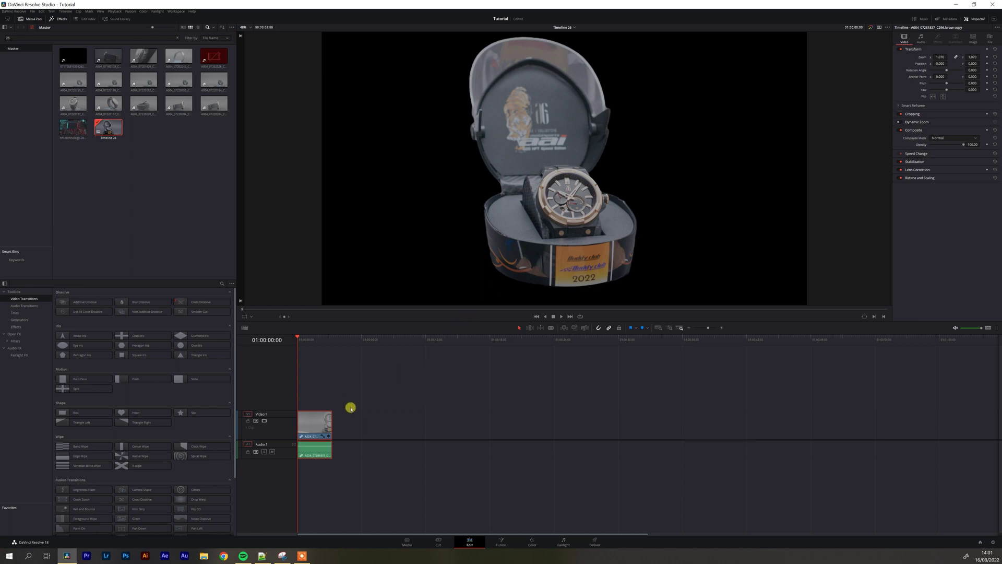
Create empty Timeline 27, then copy the watch clip from the Tutorial timeline's Video 1.
{"action": "key", "text": "ctrl+n"}
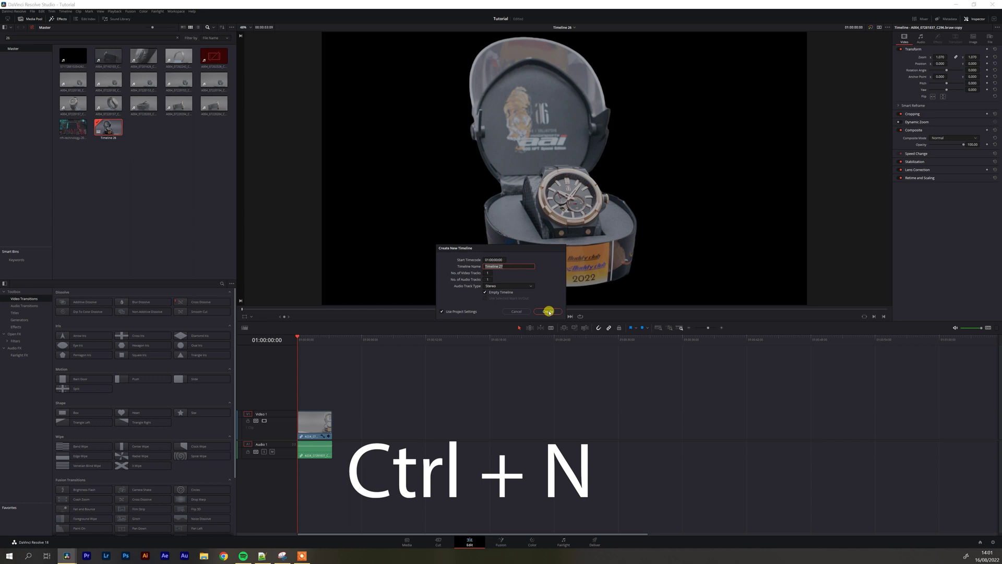
{"action": "left_click", "coordinate": [548, 311]}
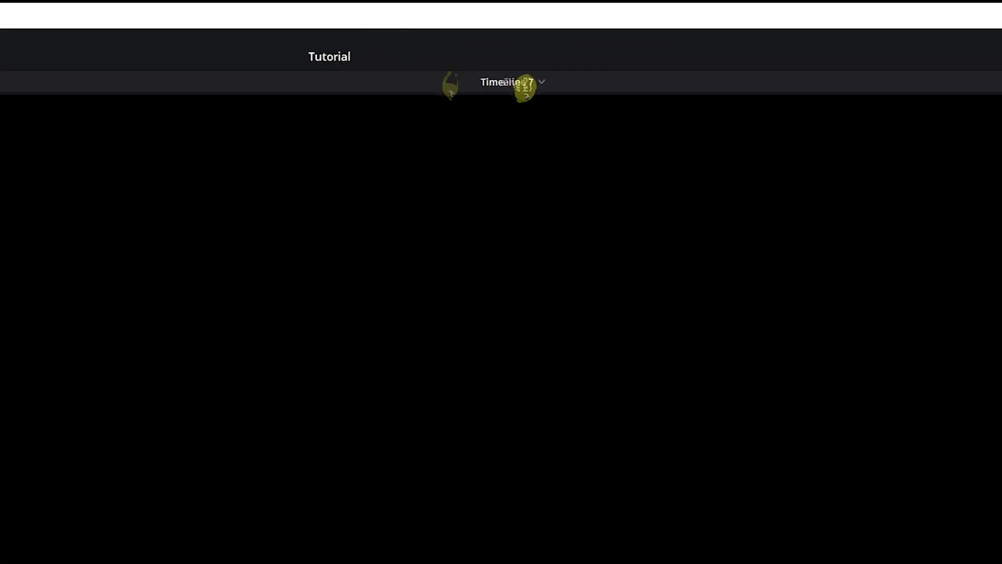
{"action": "left_click", "coordinate": [542, 82]}
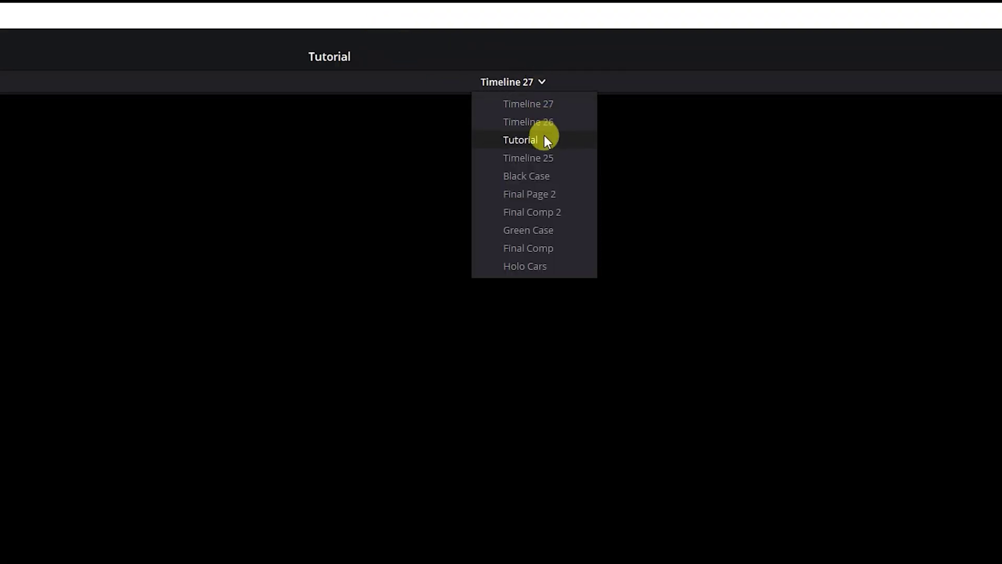
{"action": "left_click", "coordinate": [542, 138]}
{"action": "left_click", "coordinate": [324, 419]}
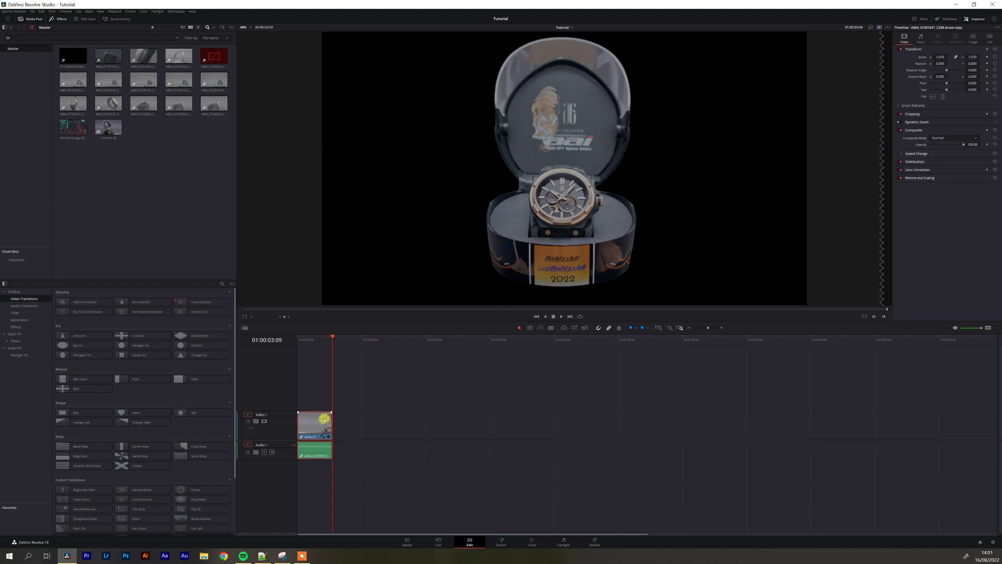
{"action": "key", "text": "ctrl+c"}
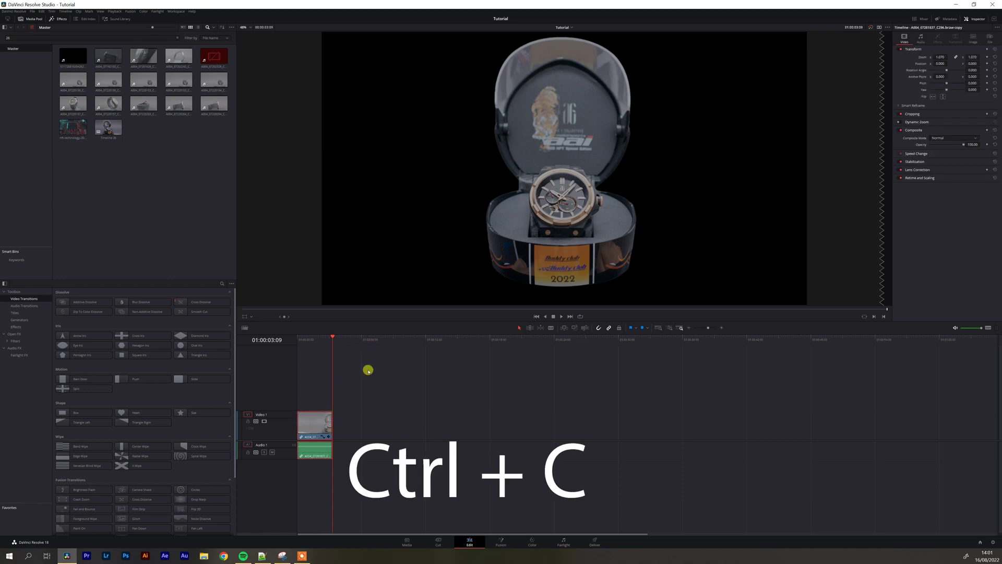
Paste the watch clip into Timeline 27 and move the playhead about two seconds in.
{"action": "left_click", "coordinate": [568, 28]}
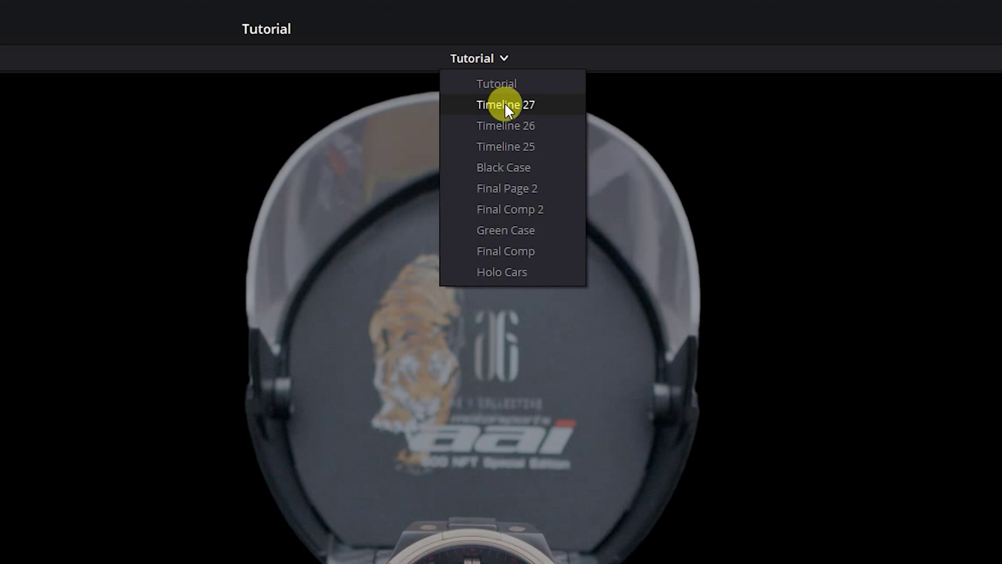
{"action": "left_click", "coordinate": [570, 41]}
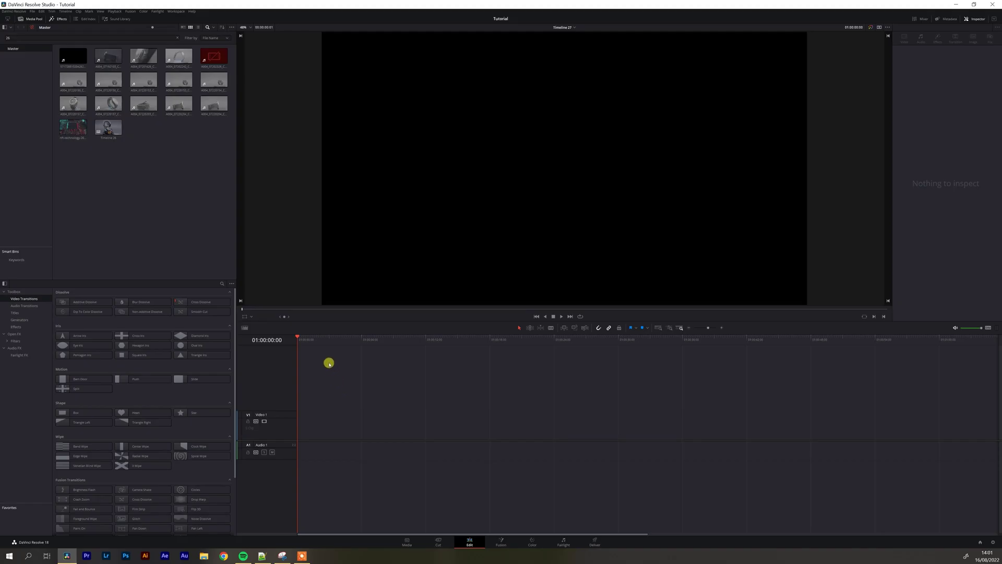
{"action": "key", "text": "ctrl+v"}
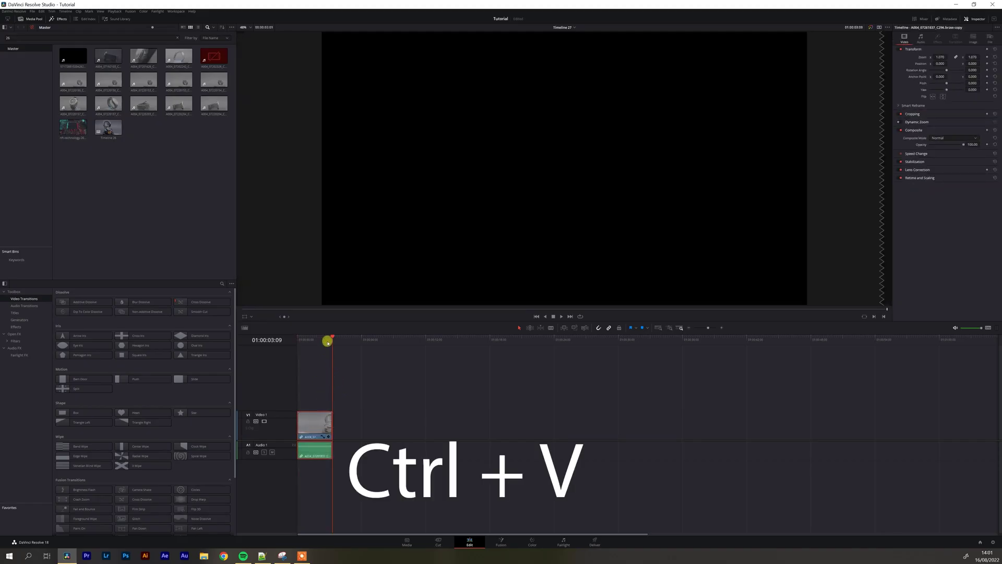
{"action": "mouse_move", "coordinate": [325, 339]}
{"action": "left_mouse_down"}
{"action": "mouse_move", "coordinate": [289, 336]}
{"action": "mouse_move", "coordinate": [320, 336]}
{"action": "mouse_move", "coordinate": [308, 337]}
{"action": "left_mouse_up"}
On the Color page, select node 03 and track its Magic Mask through the pasted clip.
{"action": "left_click", "coordinate": [532, 542]}
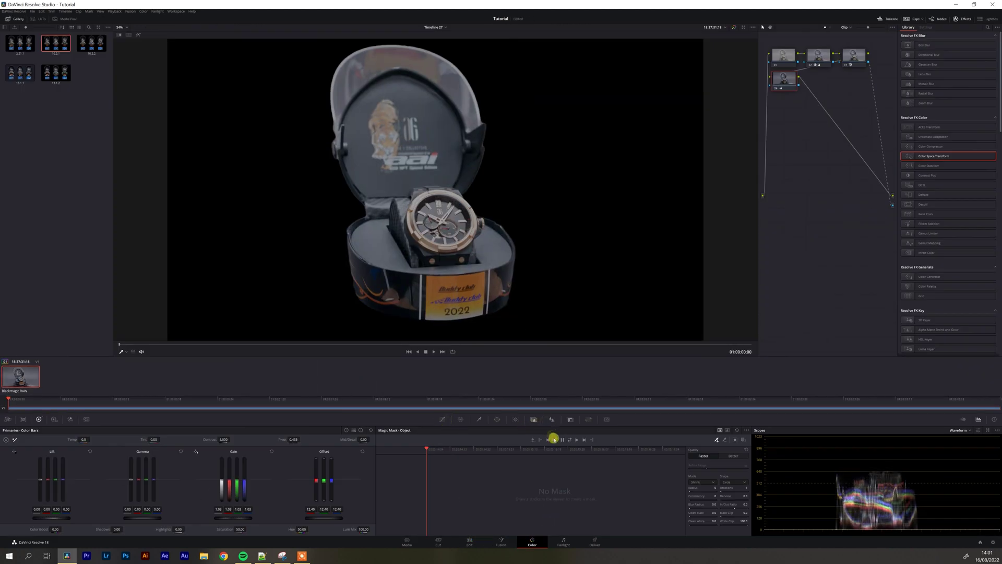
{"action": "left_click", "coordinate": [577, 440]}
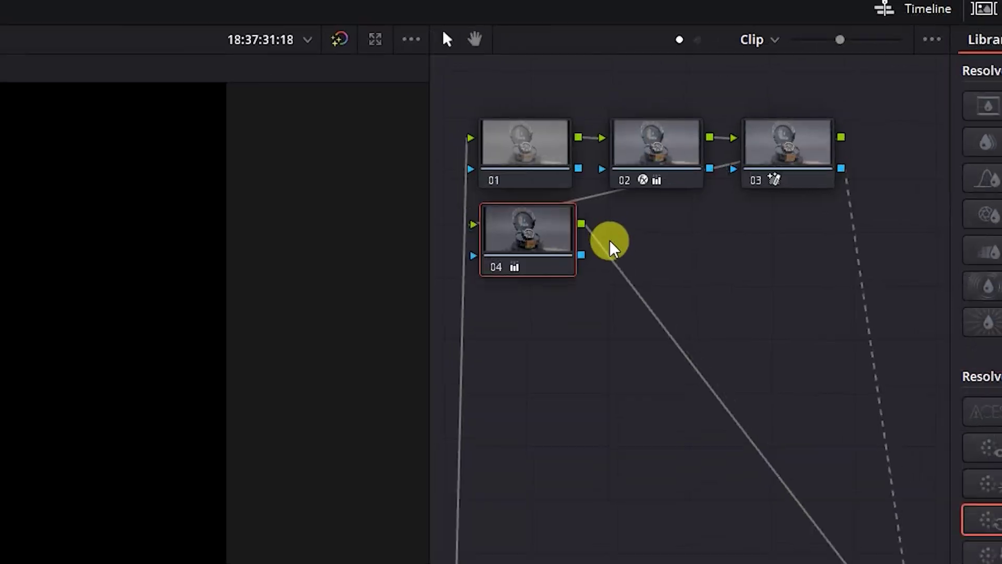
{"action": "left_click", "coordinate": [849, 56]}
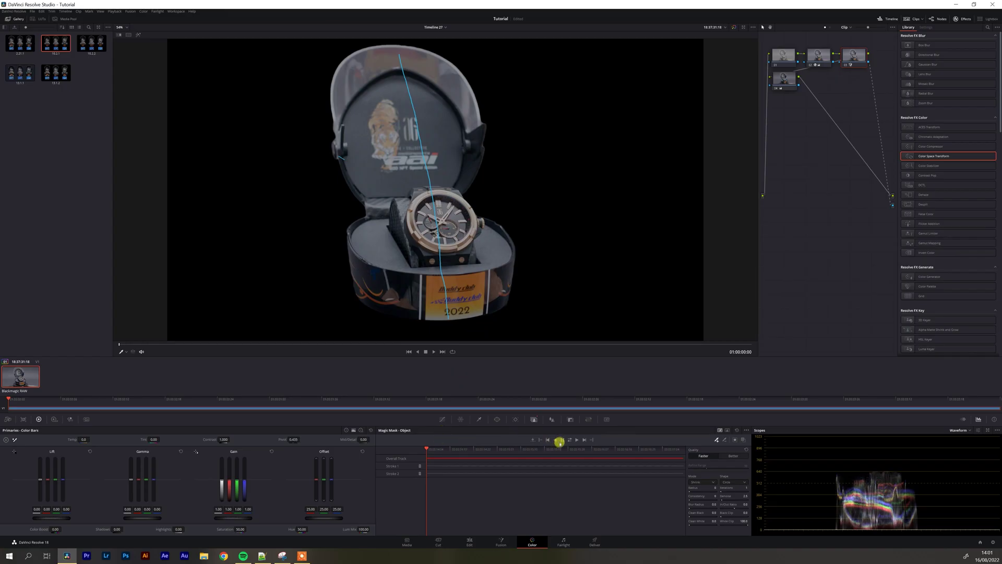
{"action": "left_click", "coordinate": [577, 440]}
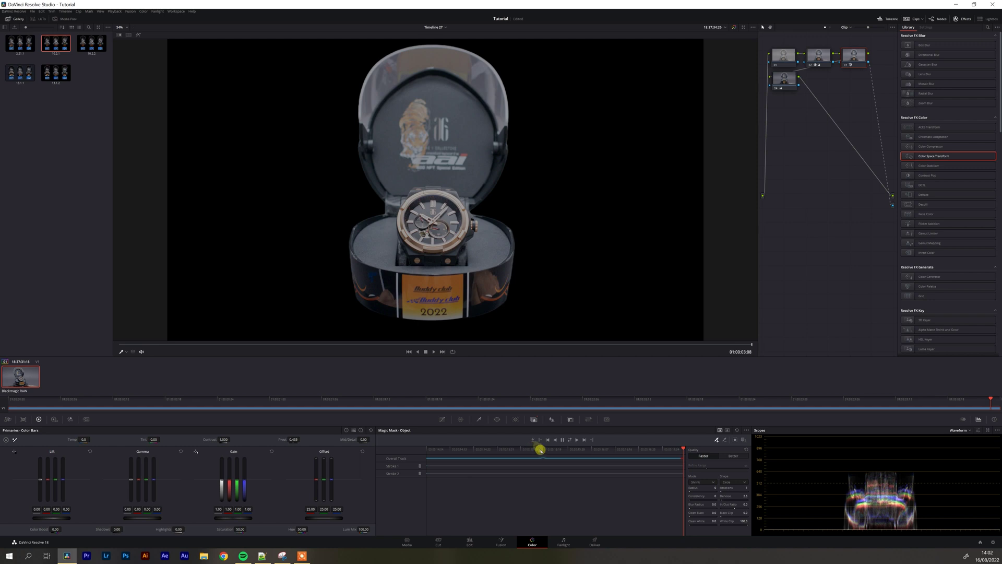
{"action": "mouse_move", "coordinate": [507, 448]}
{"action": "left_mouse_down"}
{"action": "mouse_move", "coordinate": [414, 455]}
{"action": "mouse_move", "coordinate": [497, 453]}
{"action": "left_mouse_up"}
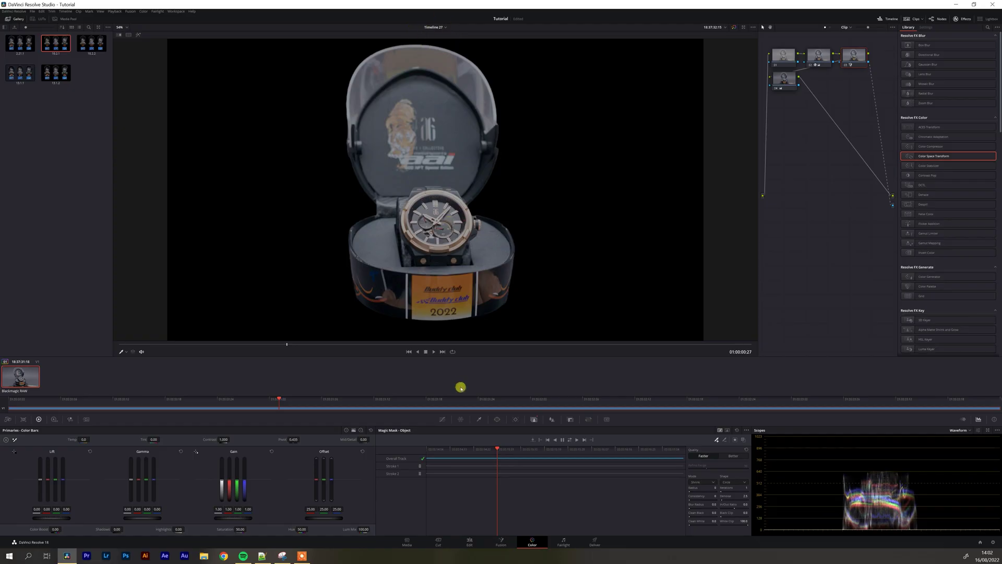
{"action": "left_click", "coordinate": [467, 545]}
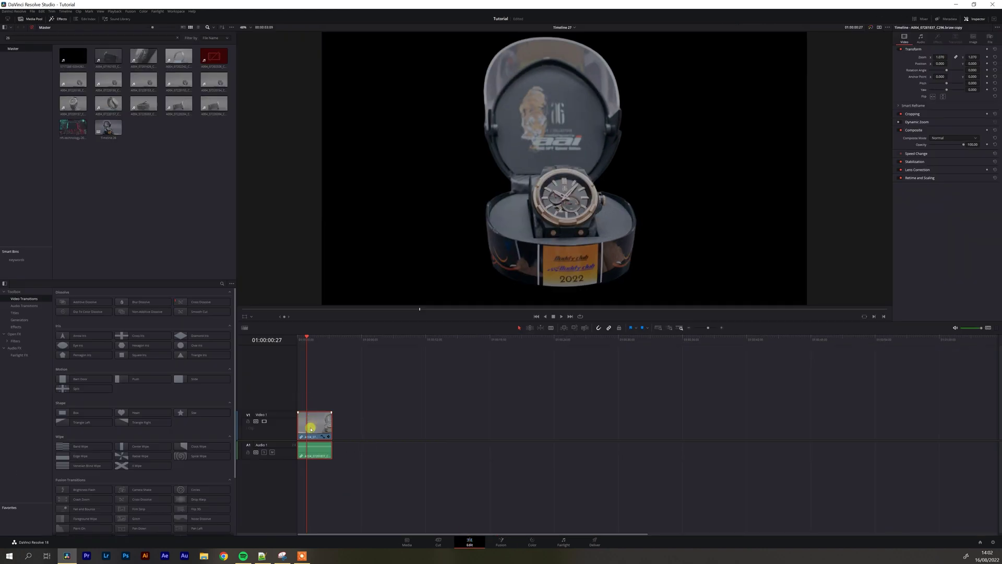
Drop Timeline 27 from the Media Pool into the Tutorial timeline and delete the original watch clip.
{"action": "left_click_drag", "start_coordinate": [320, 340], "coordinate": [312, 338]}
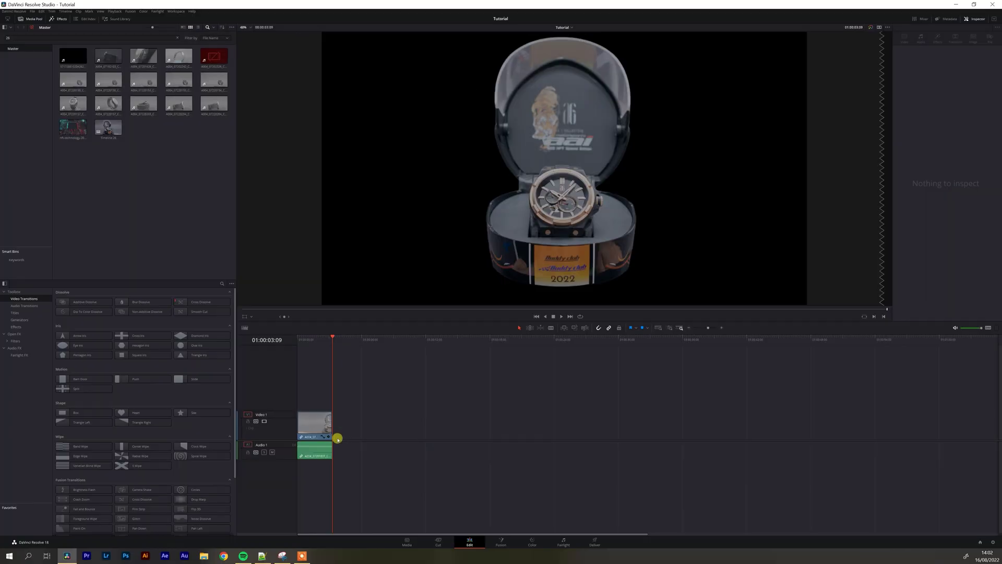
{"action": "left_click", "coordinate": [352, 338]}
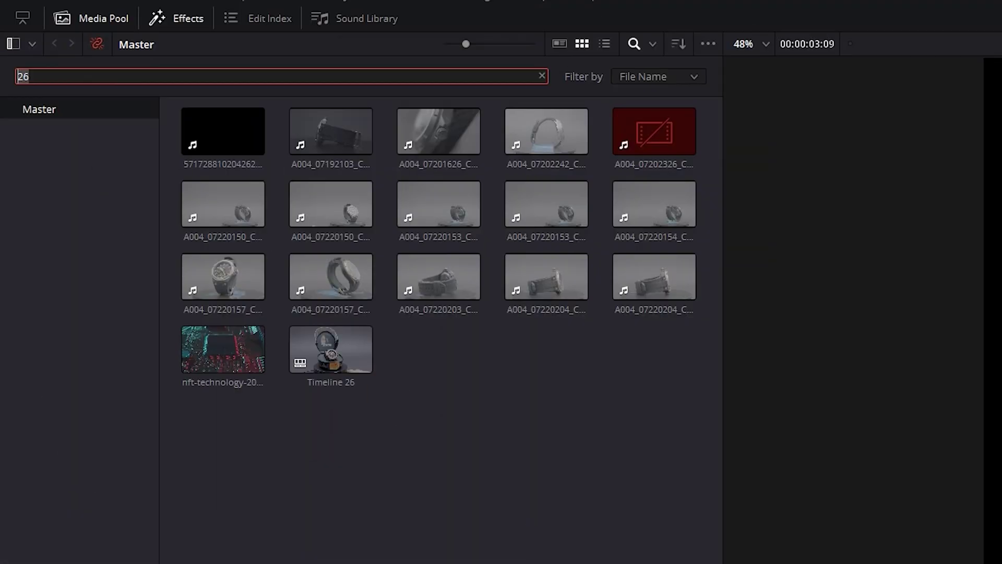
{"action": "type", "text": "27"}
{"action": "left_click_drag", "start_coordinate": [209, 492], "coordinate": [1001, 563]}
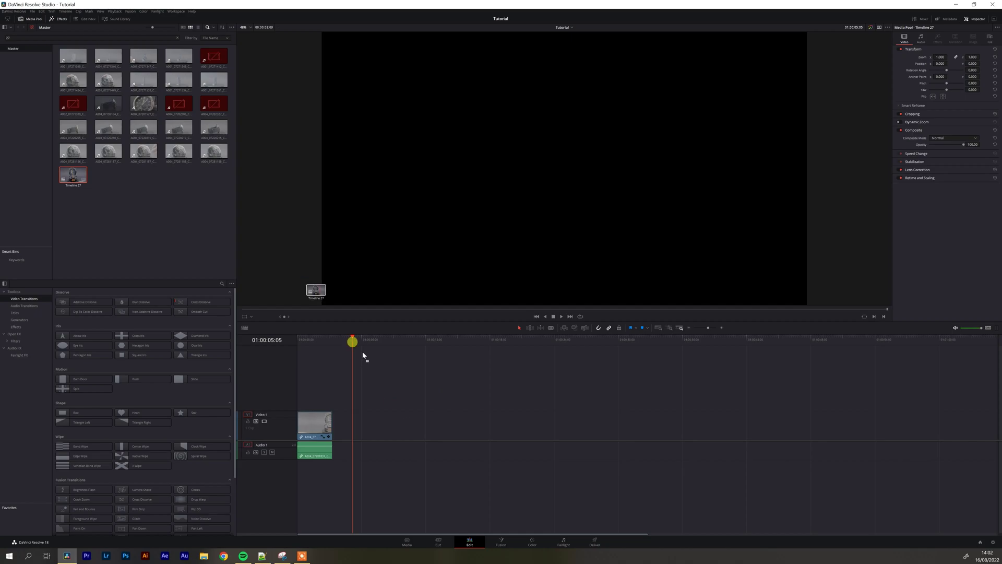
{"action": "left_click_drag", "start_coordinate": [363, 356], "coordinate": [345, 432]}
{"action": "left_click", "coordinate": [322, 426]}
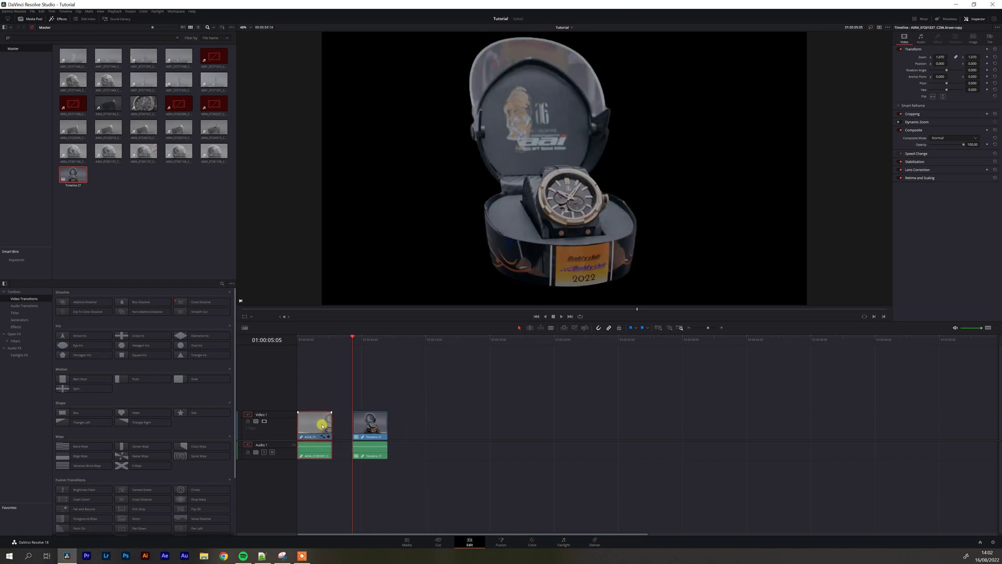
{"action": "key", "text": "Delete"}
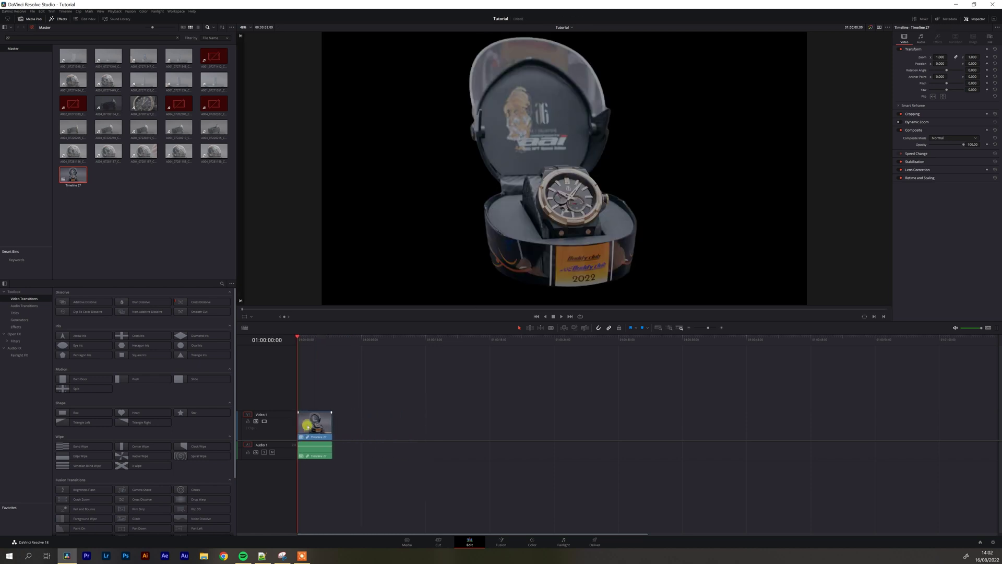
Select the nested Timeline 27 clip and set its Inspector Zoom to 0.990.
{"action": "mouse_move", "coordinate": [297, 335]}
{"action": "left_mouse_down"}
{"action": "mouse_move", "coordinate": [318, 335]}
{"action": "mouse_move", "coordinate": [303, 340]}
{"action": "left_mouse_up"}
{"action": "left_click", "coordinate": [316, 422]}
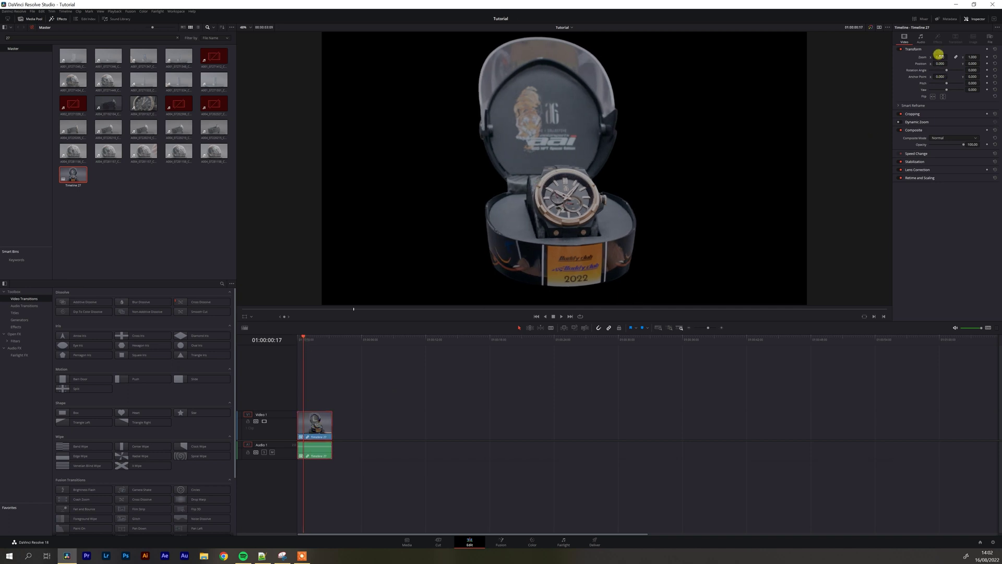
{"action": "mouse_move", "coordinate": [939, 54]}
{"action": "left_mouse_down"}
{"action": "mouse_move", "coordinate": [918, 56]}
{"action": "mouse_move", "coordinate": [947, 63]}
{"action": "left_mouse_up"}
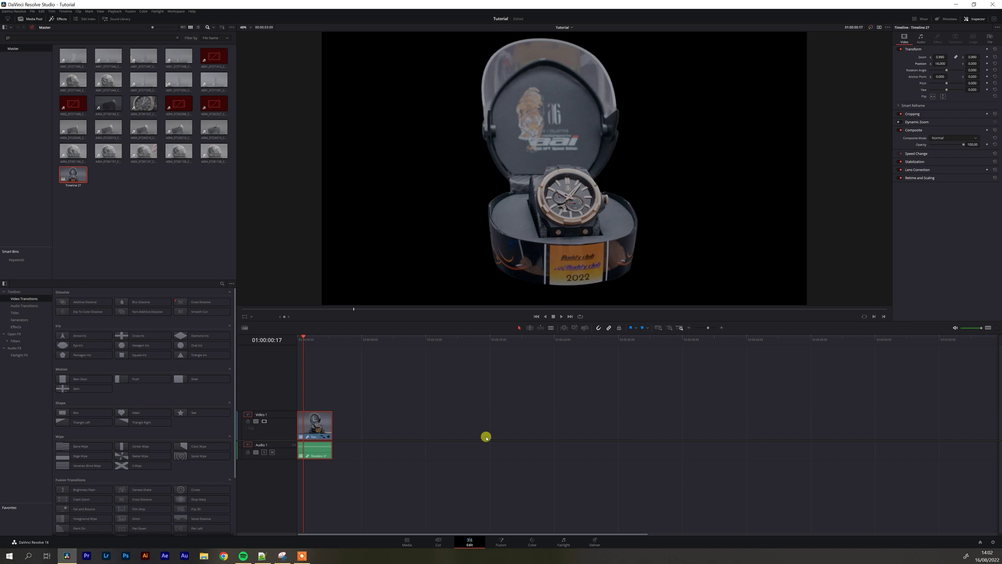
{"action": "left_click", "coordinate": [532, 542]}
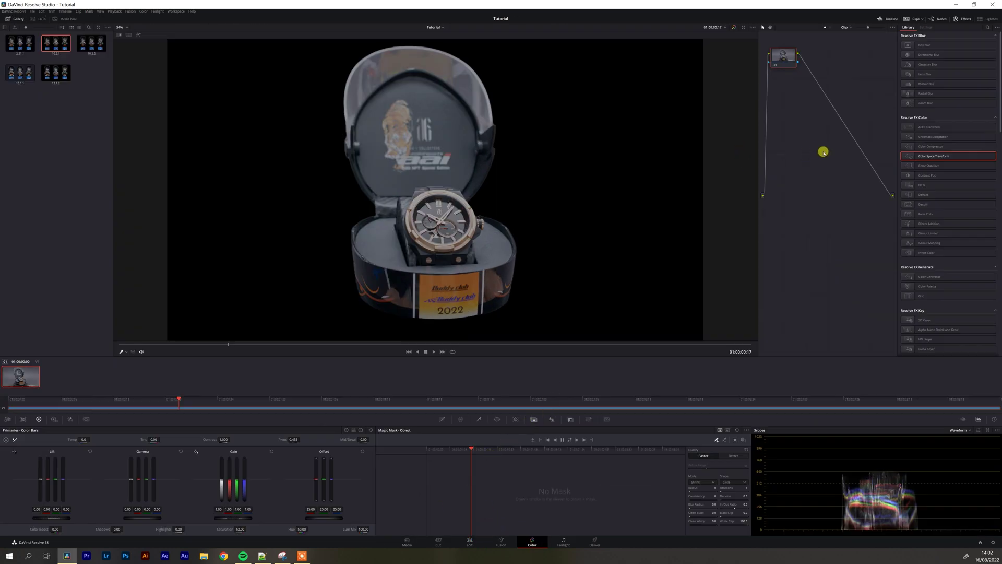
Add a serial node after node 01 and raise its Offset to 37.60.
{"action": "key", "text": "alt+s"}
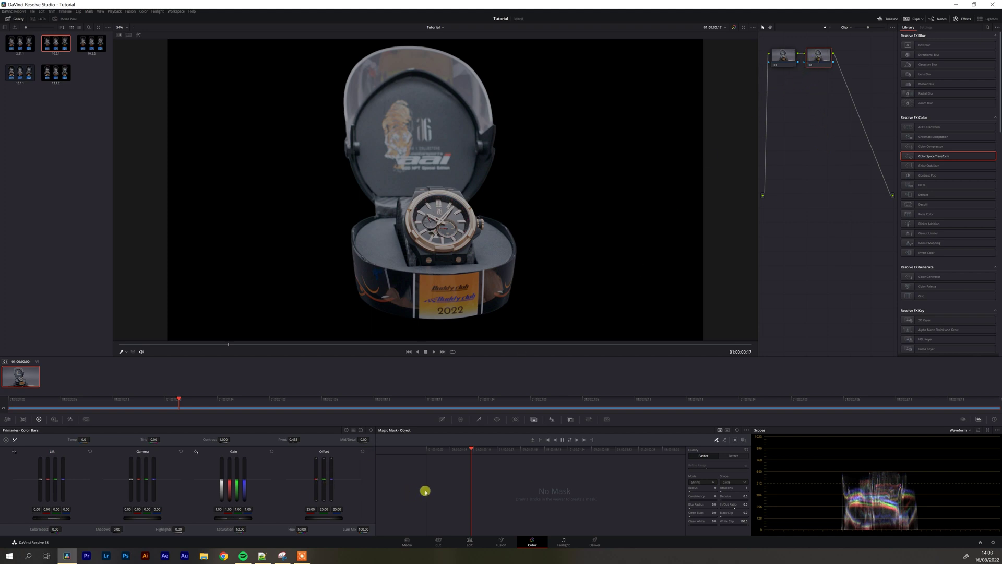
{"action": "left_click_drag", "start_coordinate": [332, 521], "coordinate": [332, 475]}
{"action": "left_click", "coordinate": [469, 541]}
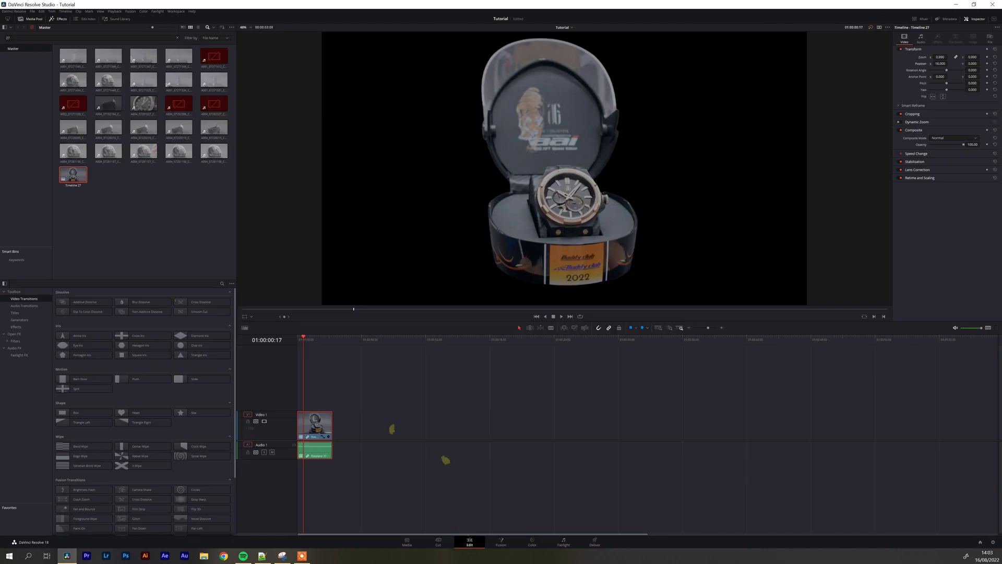
{"action": "left_click", "coordinate": [313, 343]}
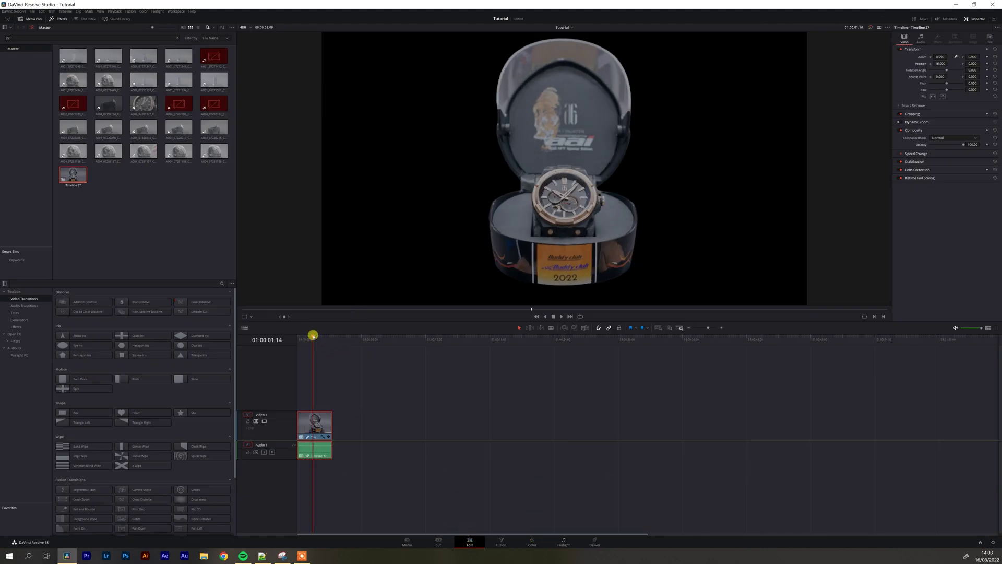